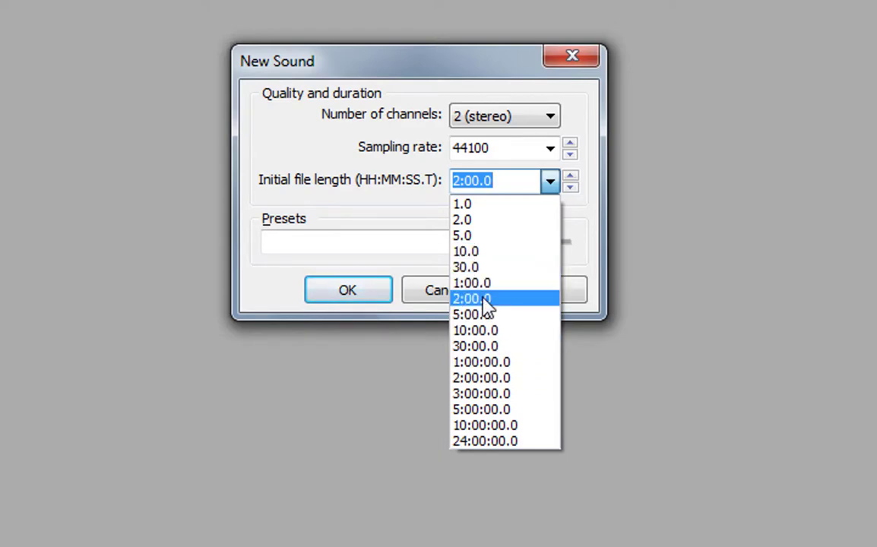
- Create a stereo 44100 Hz sound with an initial length of 1:00.0 and record about 29.5 seconds of audio
left_click(473, 284)
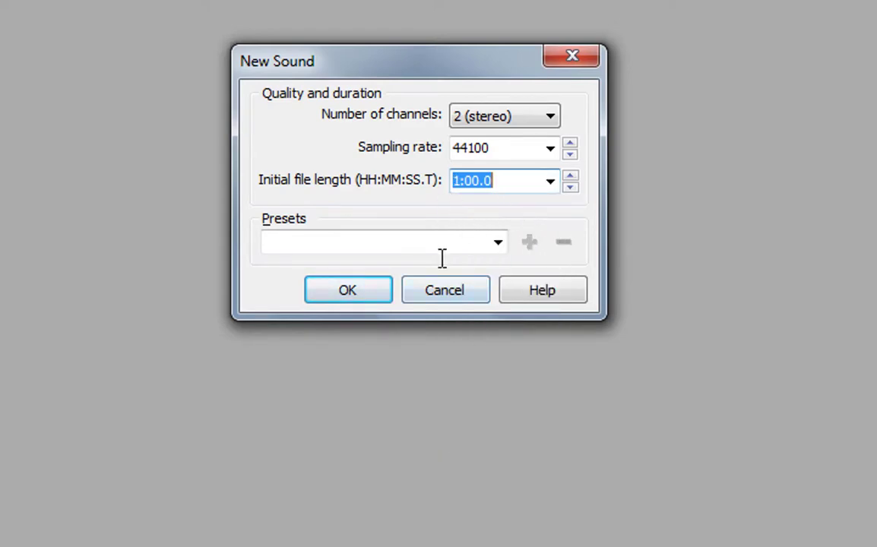
left_click(371, 291)
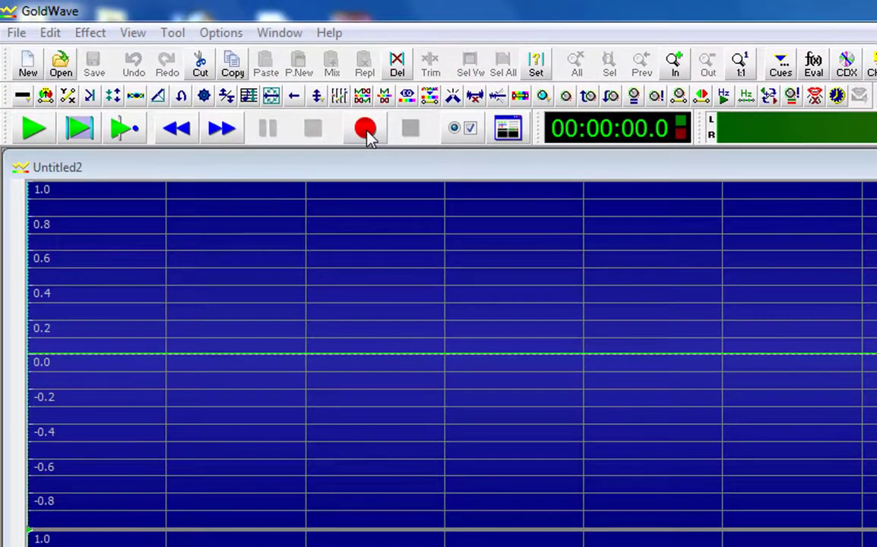
left_click(365, 130)
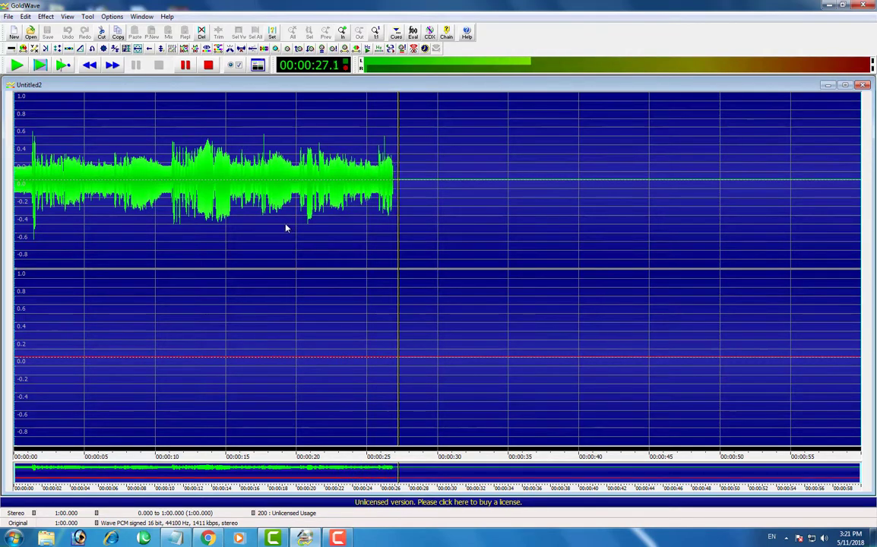
left_click(208, 65)
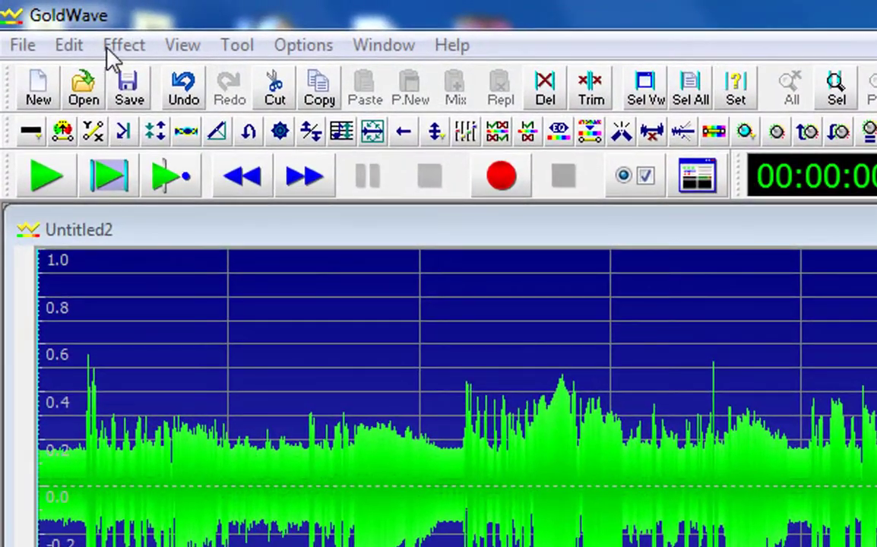
- Open the Echo effect for the recorded section and preview it with its current settings
left_click(125, 46)
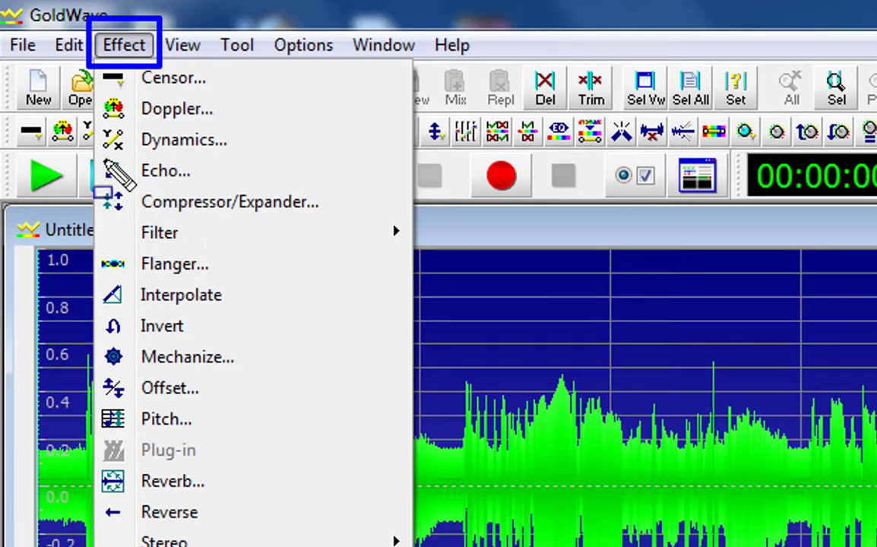
left_click_drag(93, 150, 235, 197)
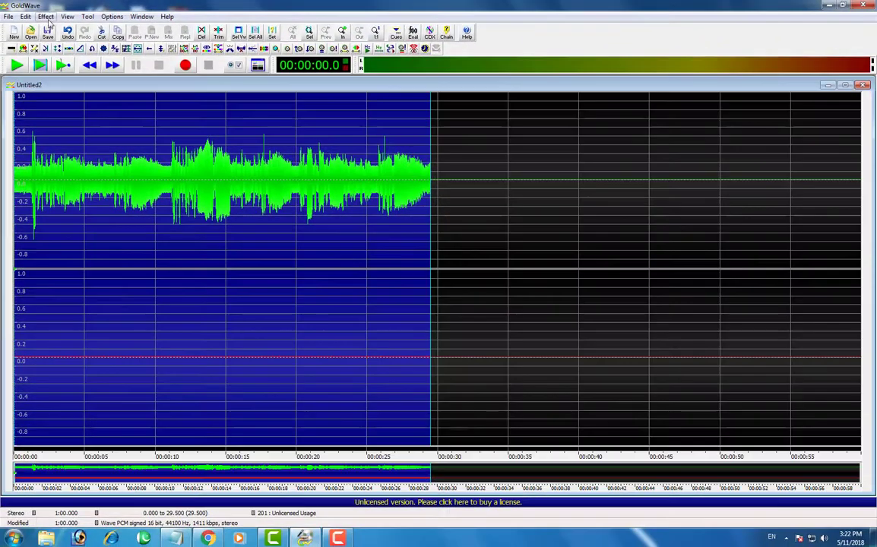
left_click(123, 45)
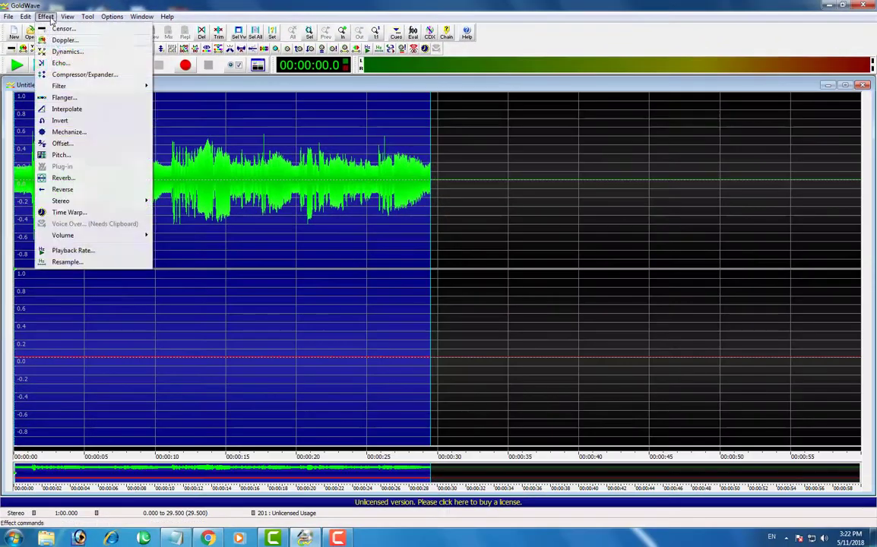
left_click(59, 63)
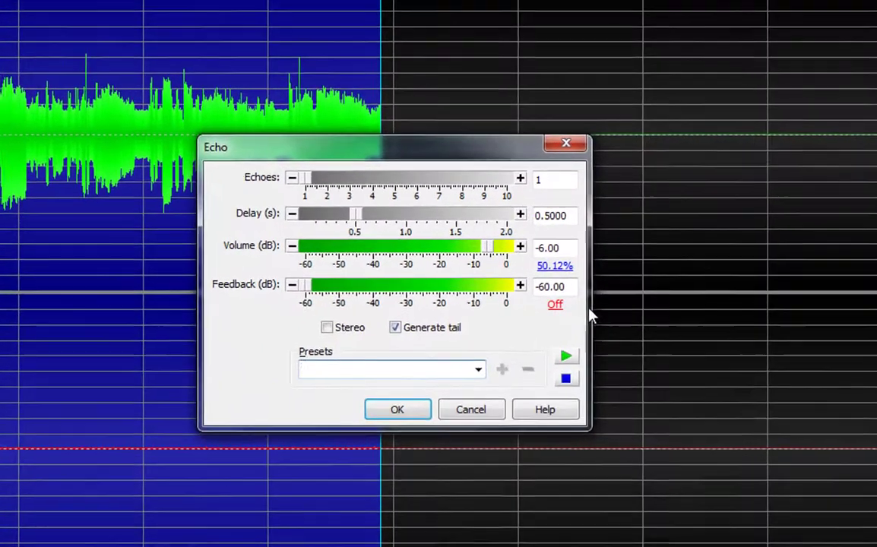
left_click(569, 357)
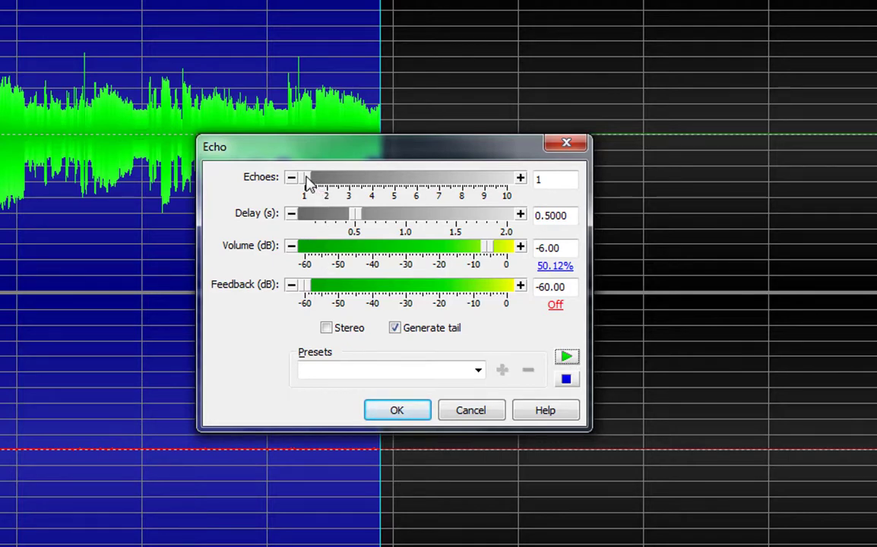
- Set the number of echoes to 8 and preview the effect
left_click_drag(308, 185, 462, 187)
mouse_move(206, 156)
left_mouse_down()
mouse_move(421, 219)
mouse_move(564, 349)
mouse_move(593, 394)
left_mouse_up()
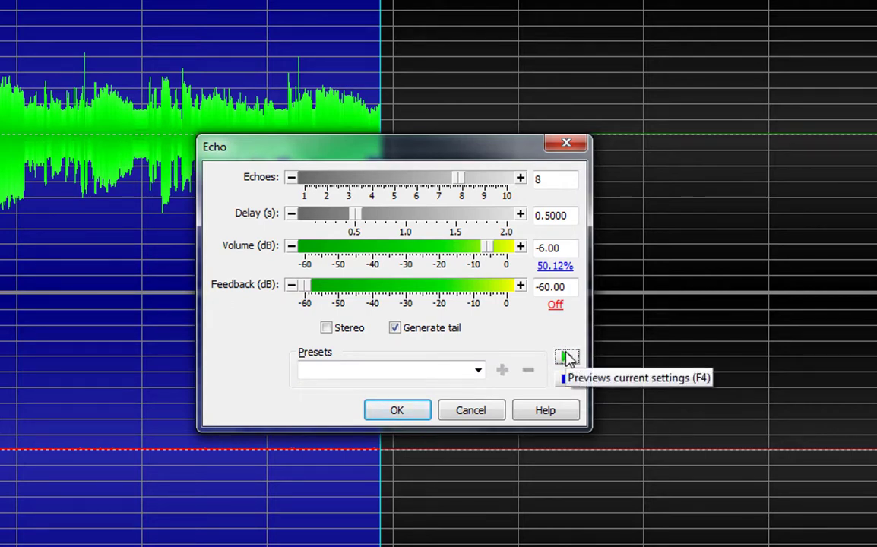
left_click(569, 359)
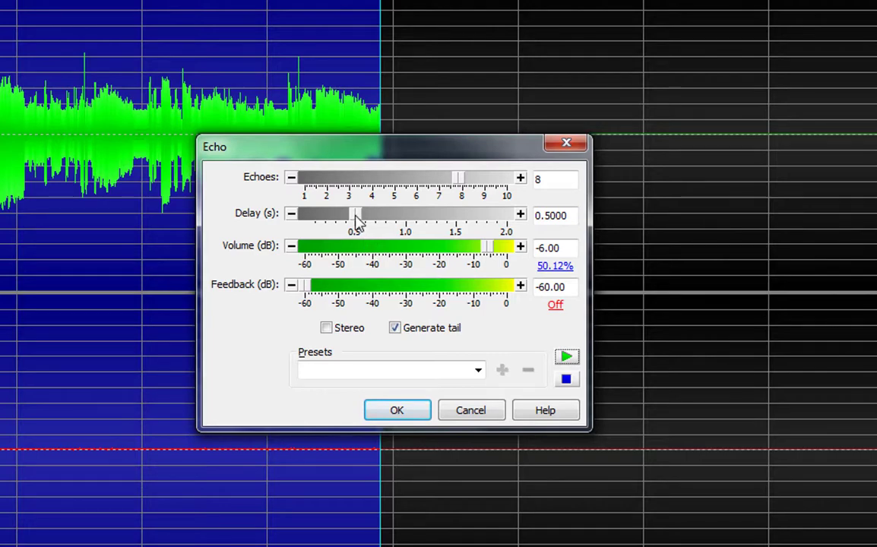
- Set the echo delay to 0.1736 s and the number of echoes to 10, previewing each change
left_click_drag(356, 216, 325, 216)
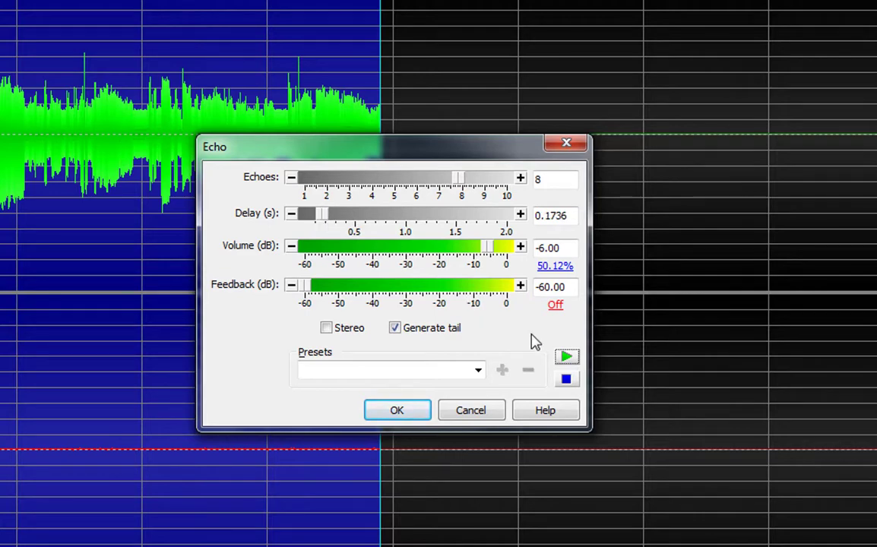
left_click(566, 355)
left_click_drag(462, 185, 508, 188)
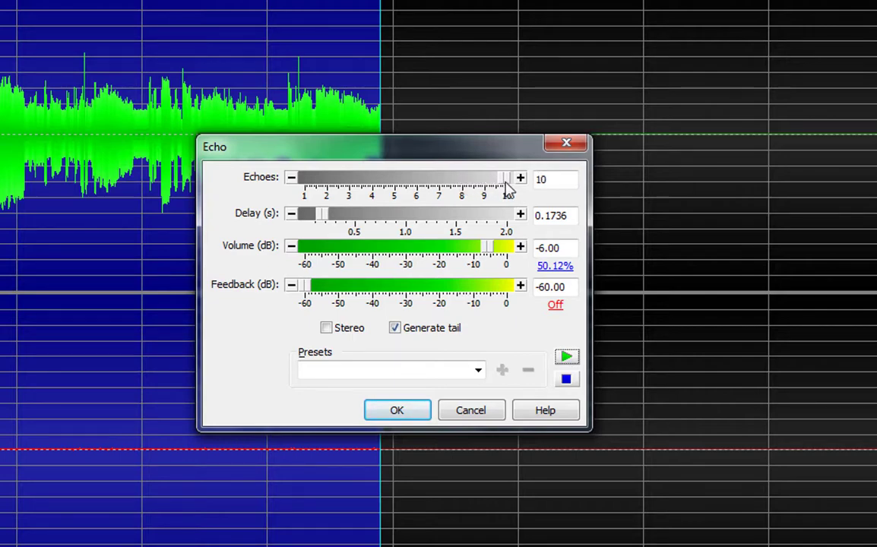
left_click(565, 360)
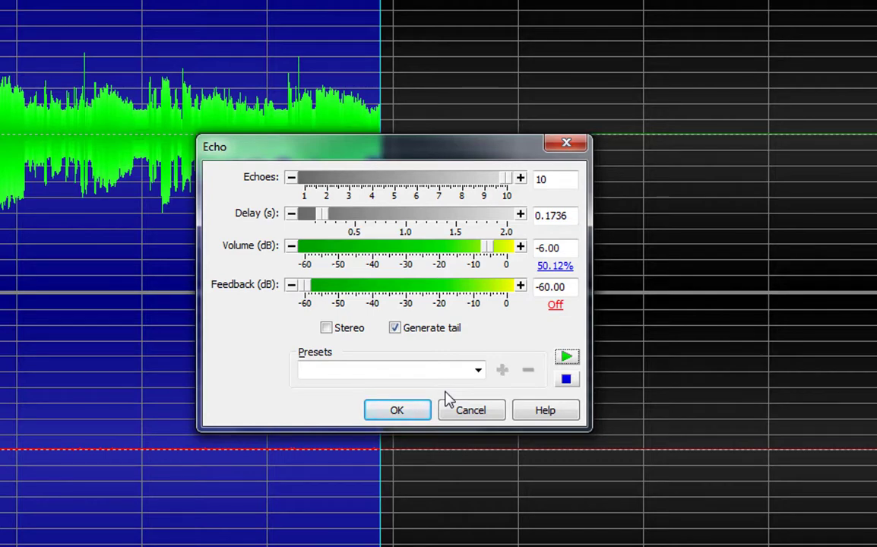
- Set the echo delay to 0.5115 s, volume to -3.01 dB and feedback to -29.86 dB
left_click_drag(323, 217, 357, 215)
mouse_move(486, 251)
left_mouse_down()
mouse_move(447, 251)
mouse_move(506, 251)
mouse_move(501, 257)
left_mouse_up()
left_click_drag(323, 295, 409, 295)
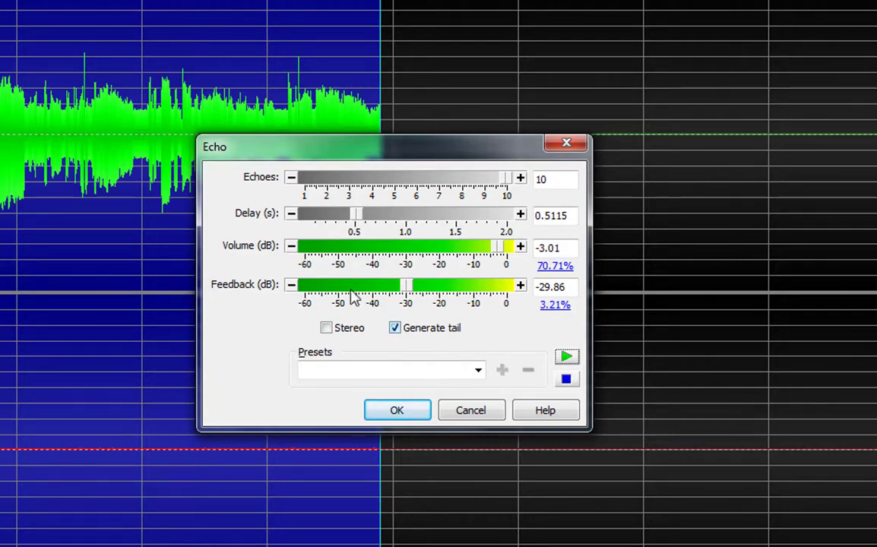
- Set the echo delay to 0.6302 s, volume to -12.05 dB and feedback to -6.85 dB
left_click_drag(356, 217, 368, 217)
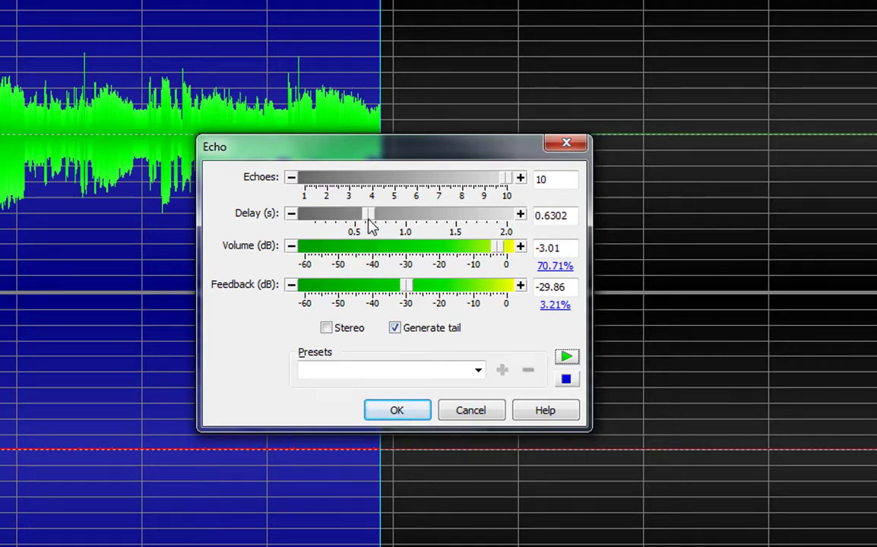
left_click_drag(498, 251, 467, 249)
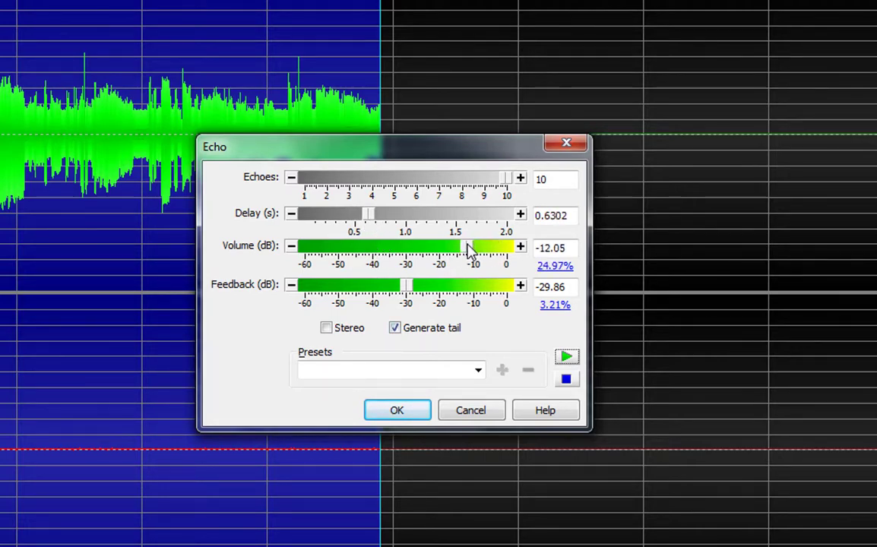
left_click_drag(409, 286, 487, 286)
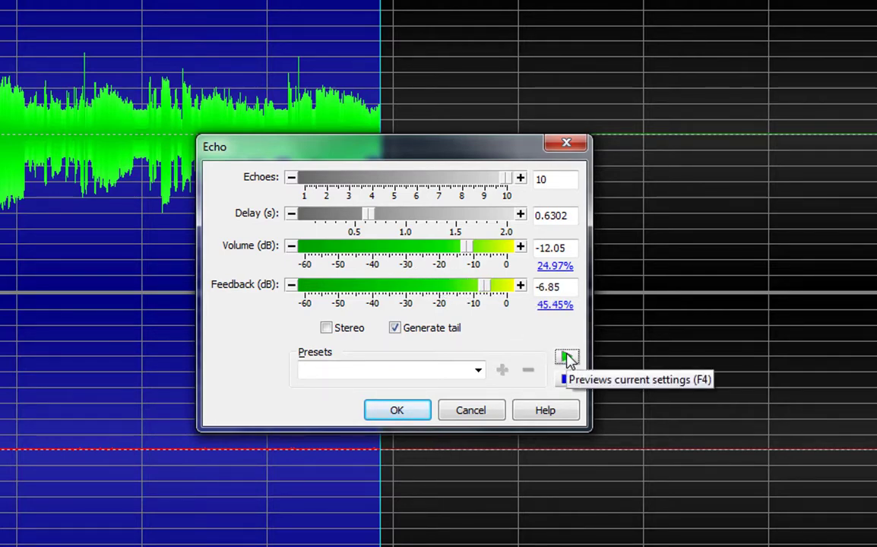
- Set the echo feedback to -28.77 dB, volume to -1.37 dB and delay to 0.9772 s
left_click_drag(484, 287, 411, 286)
left_click_drag(469, 249, 508, 247)
left_click_drag(371, 218, 406, 219)
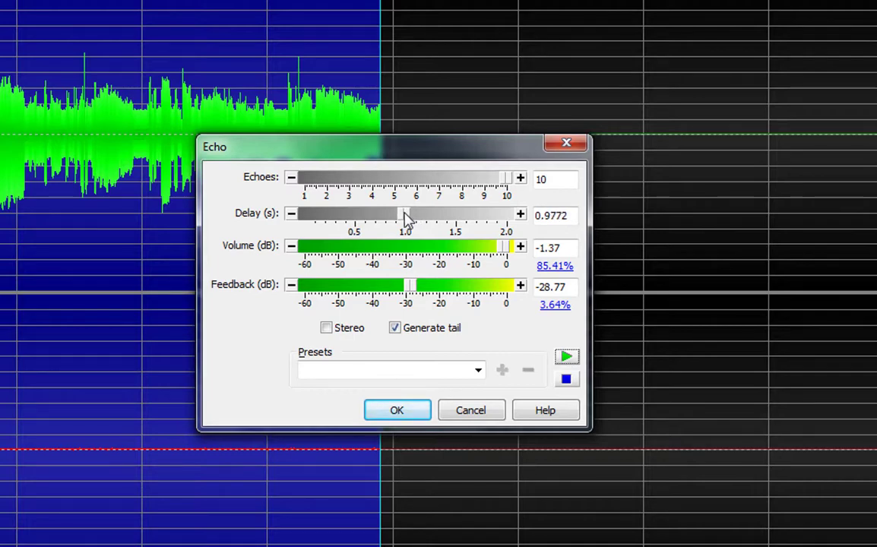
- Set the echo delay to 0.4110 s and feedback to -51.23 dB, preview the settings and apply the echo
left_click_drag(405, 217, 348, 213)
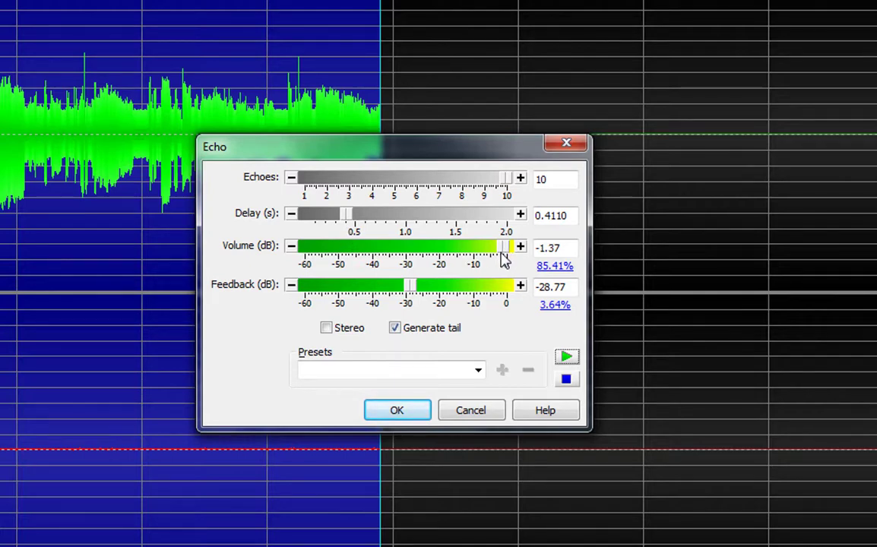
left_click_drag(408, 289, 337, 296)
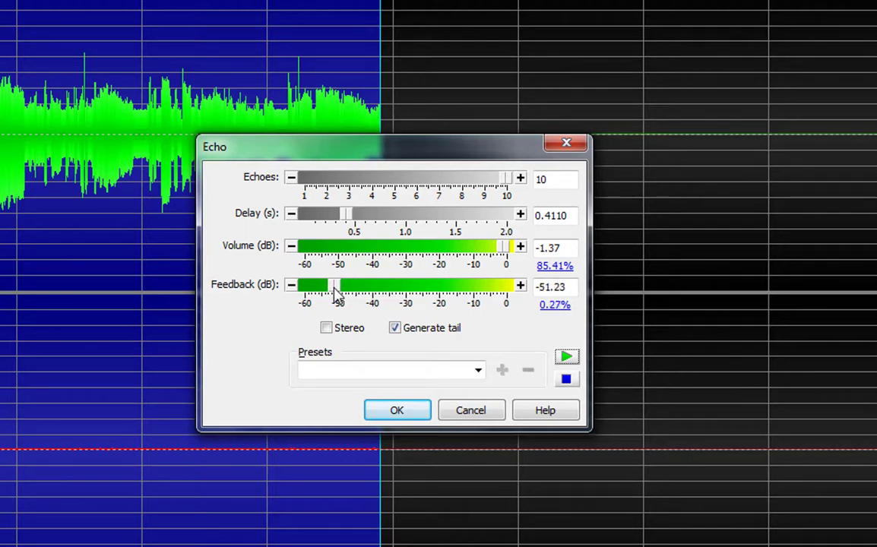
left_click(566, 359)
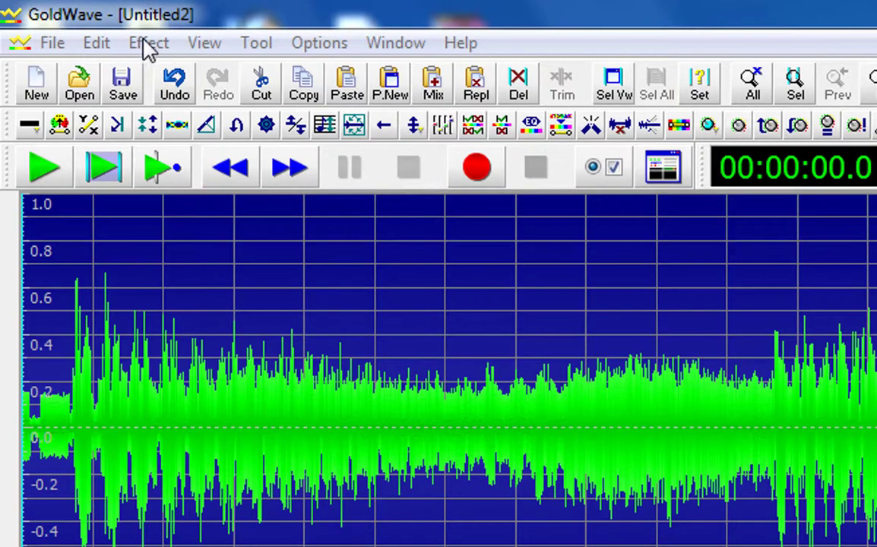
- Open the Noise Reduction filter for the recording and preview it with the current spectrum
left_click(144, 43)
mouse_move(199, 228)
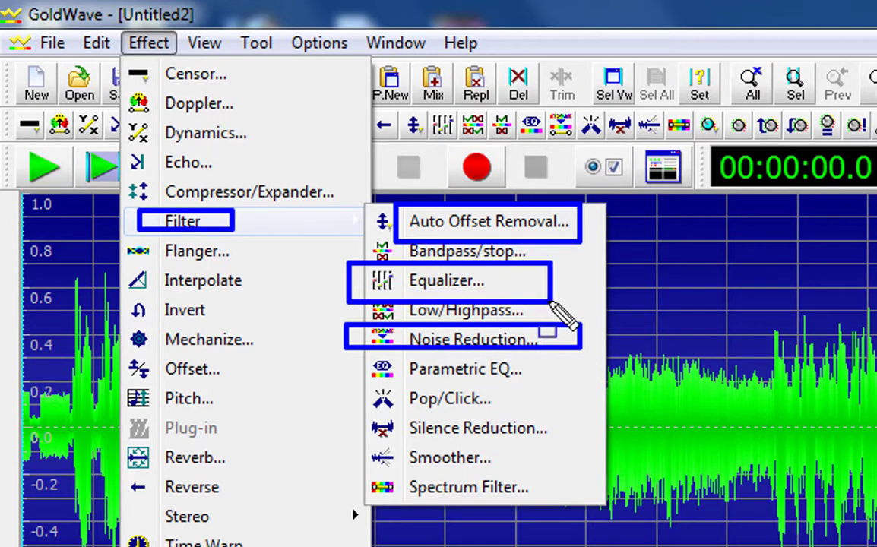
left_click(6, 113)
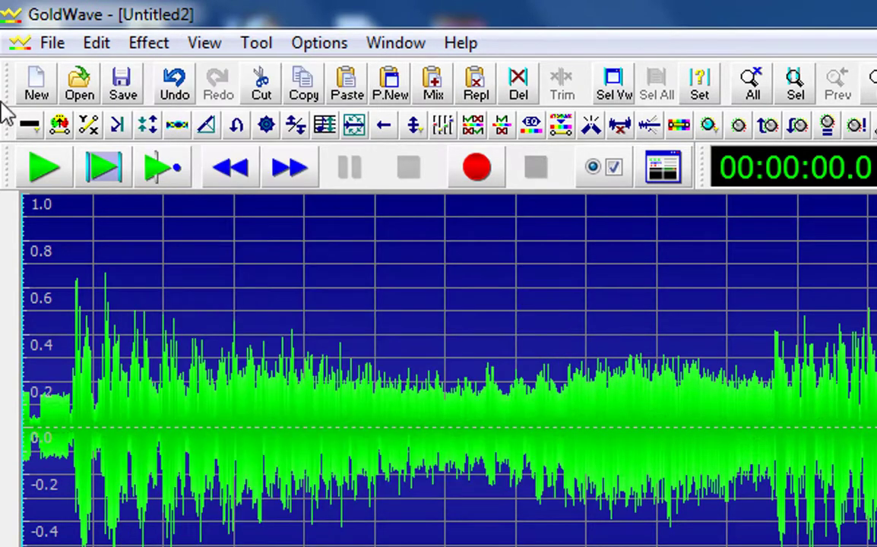
left_click(149, 46)
mouse_move(237, 225)
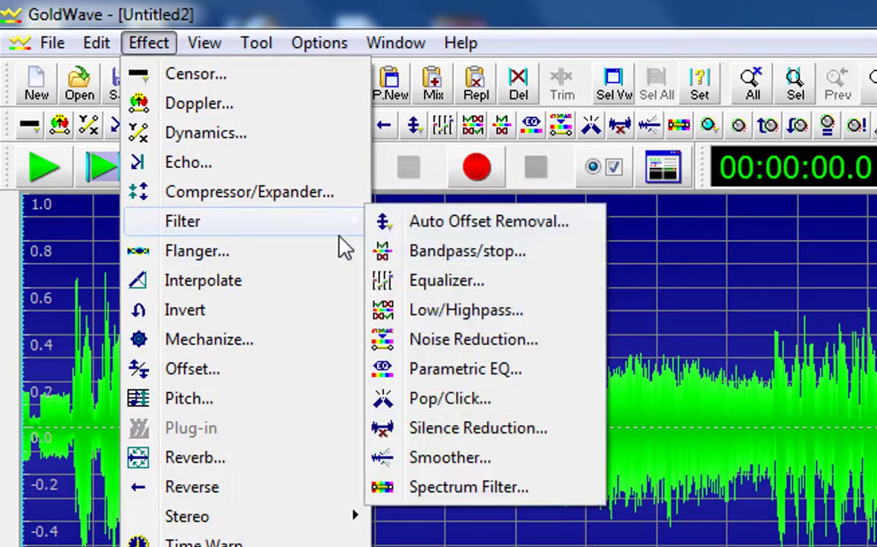
left_click(463, 351)
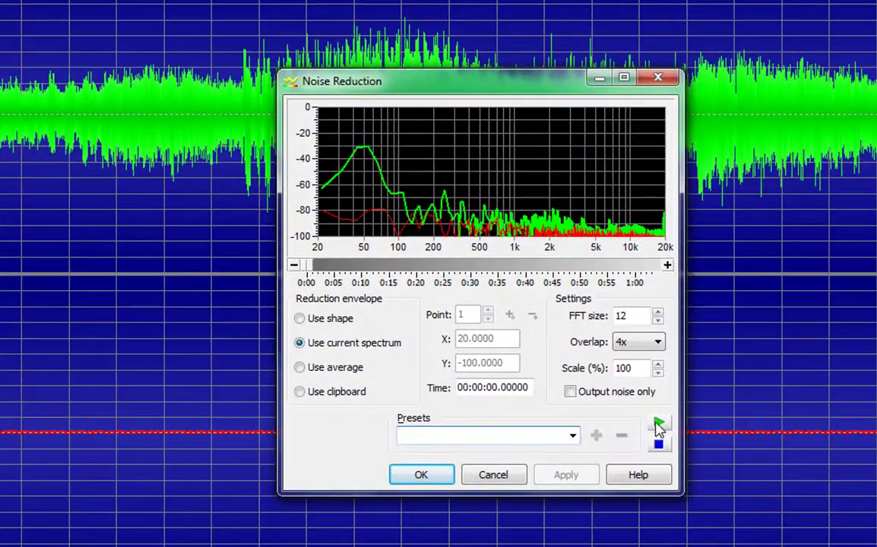
left_click(659, 426)
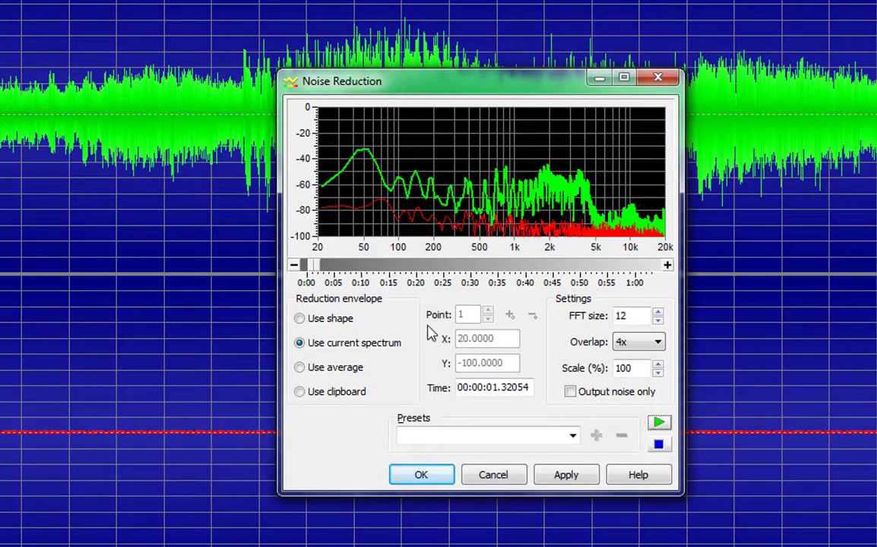
- Move the noise spectrum time to 00:00:31.19783 and preview the noise reduction
left_click_drag(320, 271, 477, 270)
left_click(659, 424)
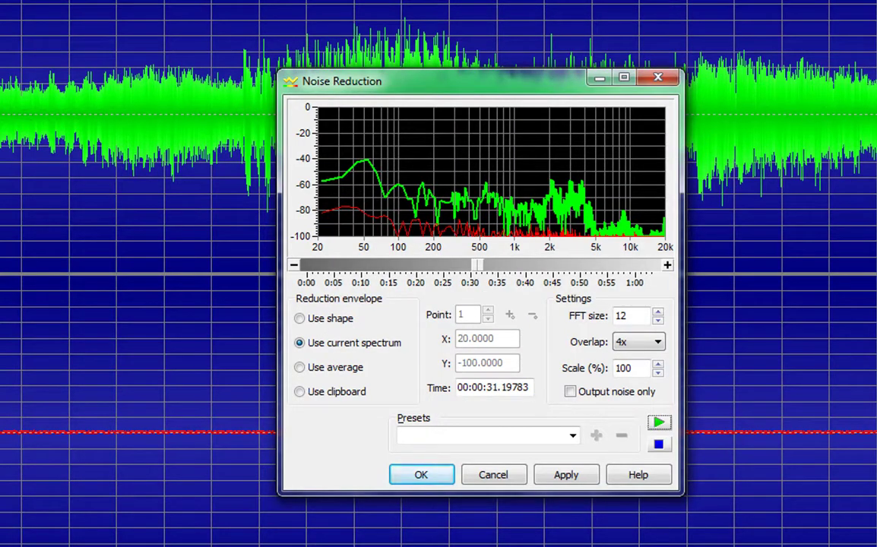
left_click(660, 424)
- Take the noise spectrum at 00:00:01.32054, preview the reduction and apply it to the recording
left_click_drag(479, 272, 314, 264)
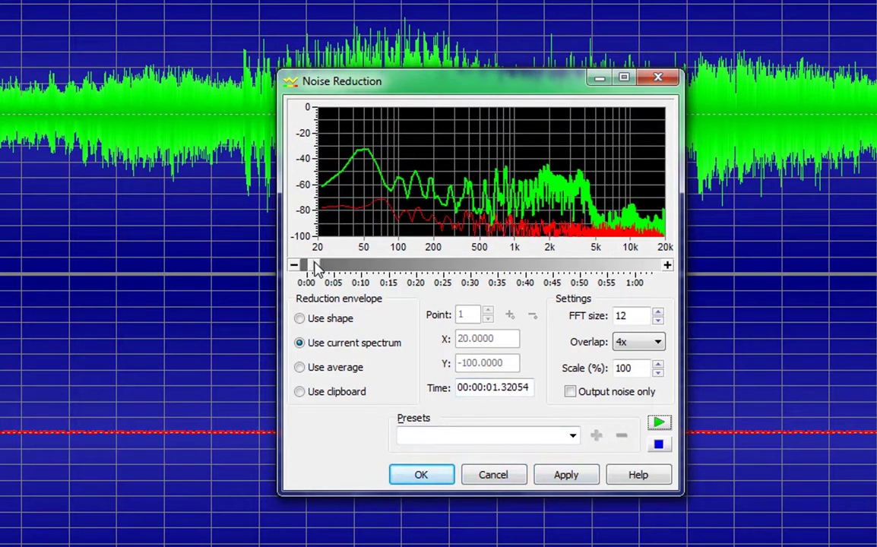
left_click(567, 476)
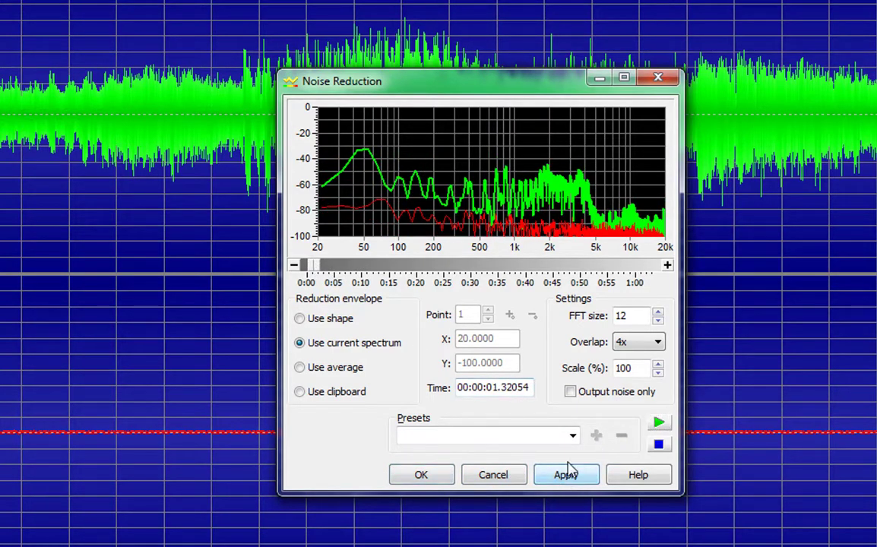
left_click(659, 426)
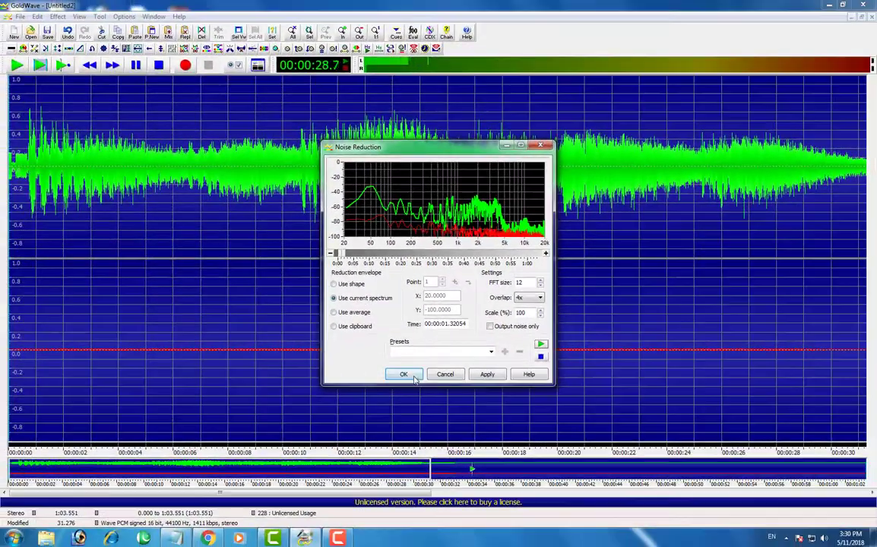
left_click(421, 475)
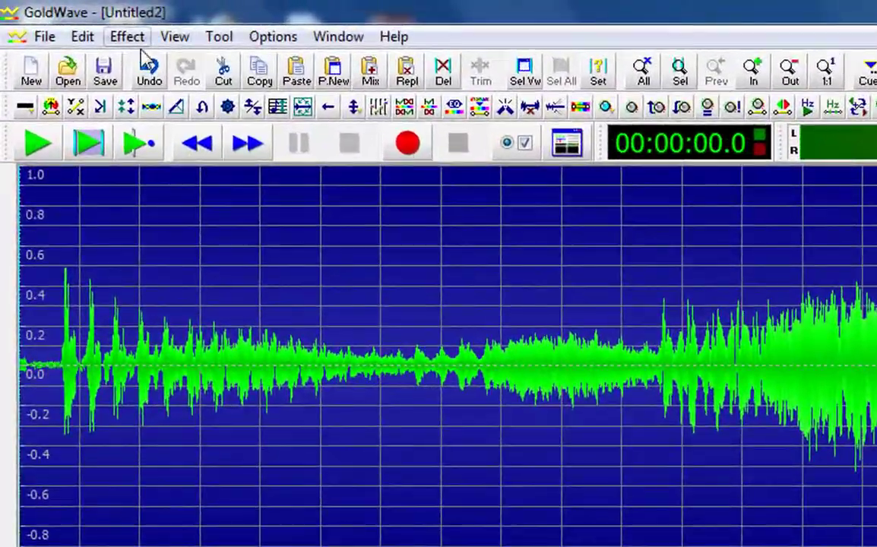
- Open the Equalizer filter for the recording and lower the 60 Hz band to -12.4 dB
left_click(63, 18)
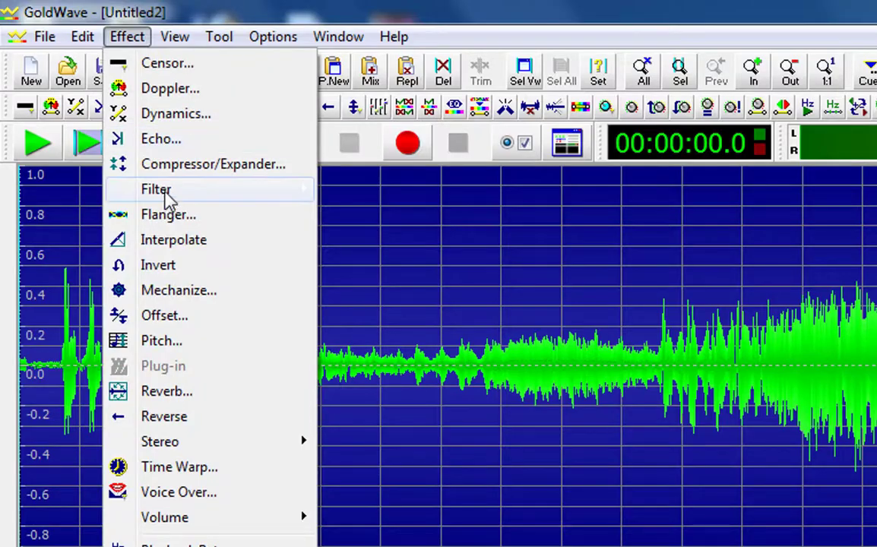
mouse_move(178, 188)
left_click(368, 248)
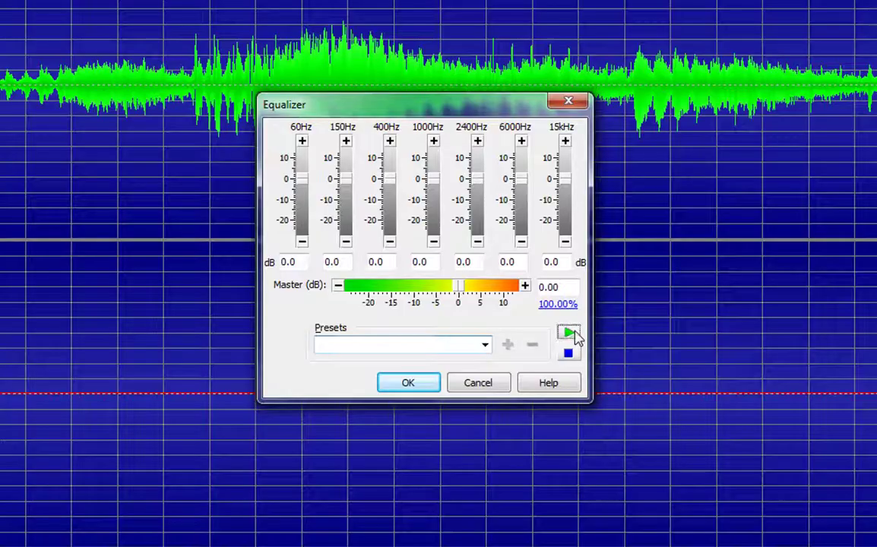
left_click(302, 242)
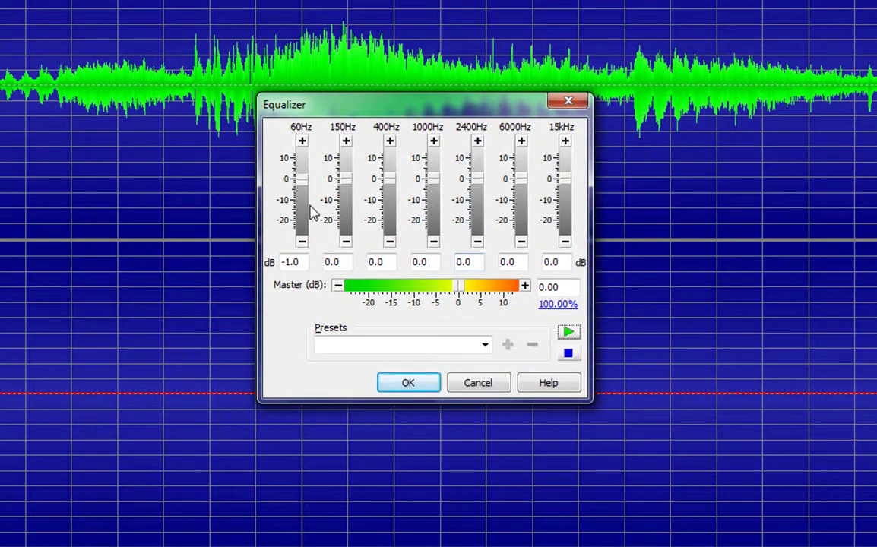
left_click_drag(303, 181, 301, 213)
- Raise the 400 Hz band to 4.6 dB, 6000 Hz to 9.1 dB and 15 kHz to 1.2 dB, and apply the equalizer
mouse_move(390, 188)
left_mouse_down()
mouse_move(388, 217)
mouse_move(394, 176)
left_mouse_up()
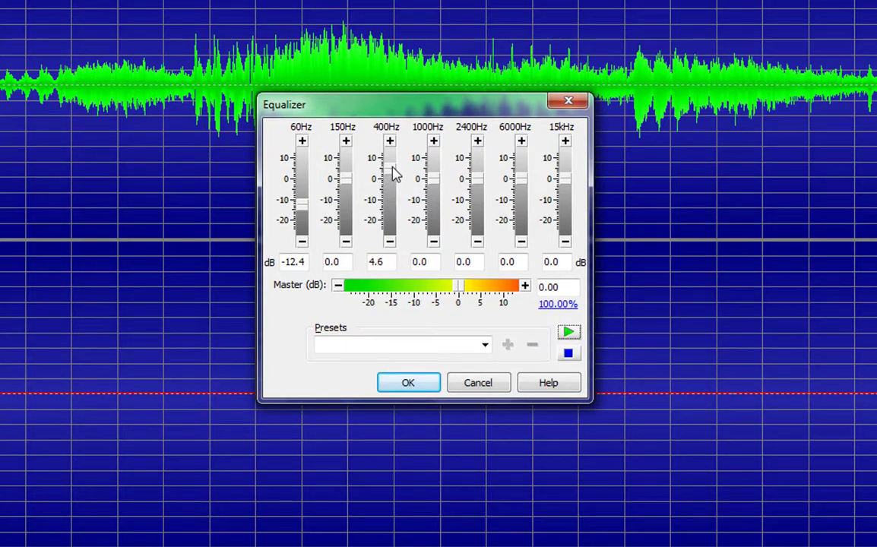
left_click_drag(521, 173, 523, 161)
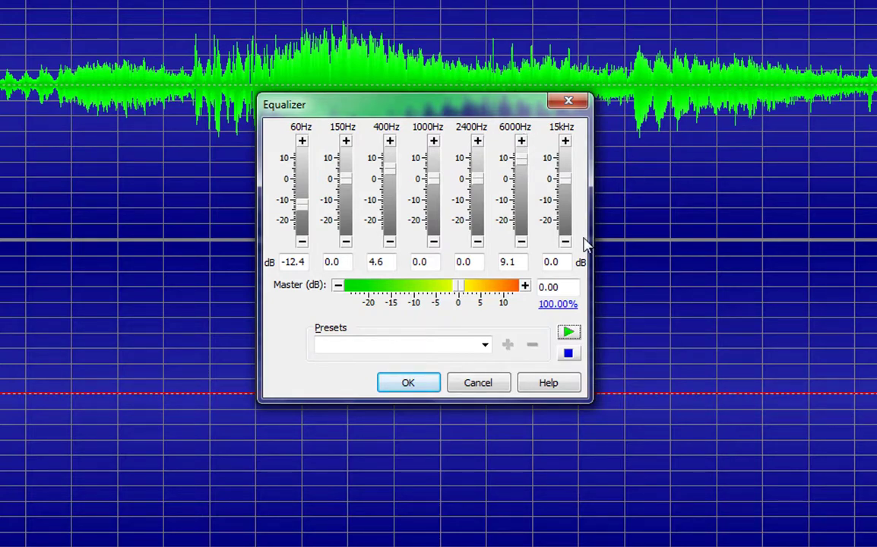
mouse_move(564, 183)
left_mouse_down()
mouse_move(565, 207)
mouse_move(568, 180)
left_mouse_up()
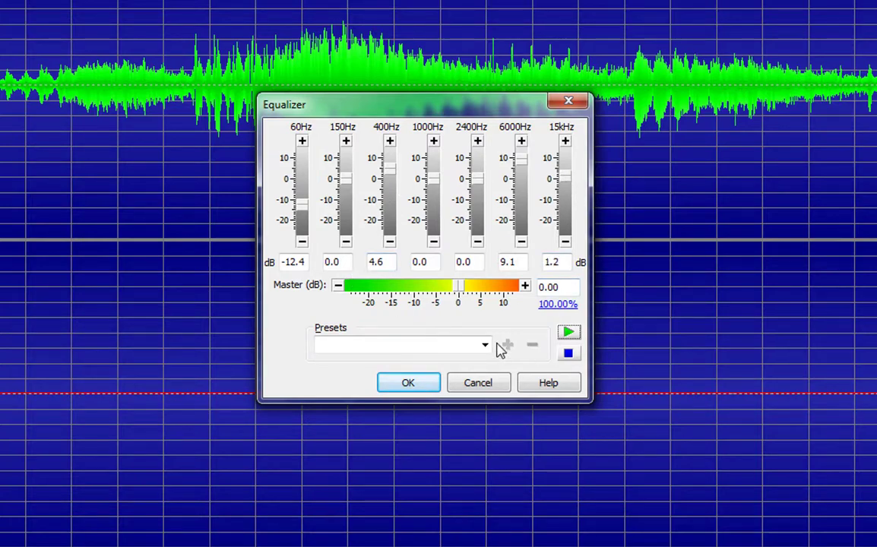
left_click_drag(263, 104, 594, 425)
left_click(408, 384)
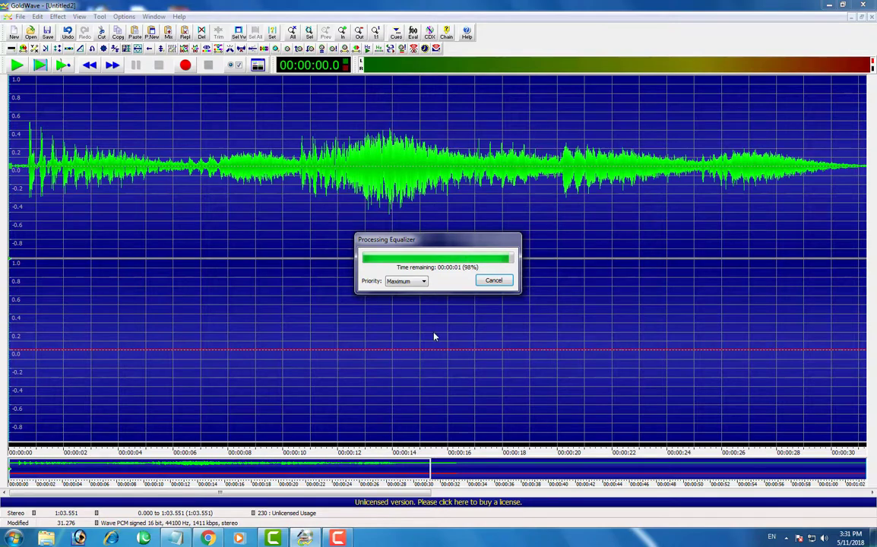
- Play back the equalized recording from the start to check how it sounds
left_click(15, 66)
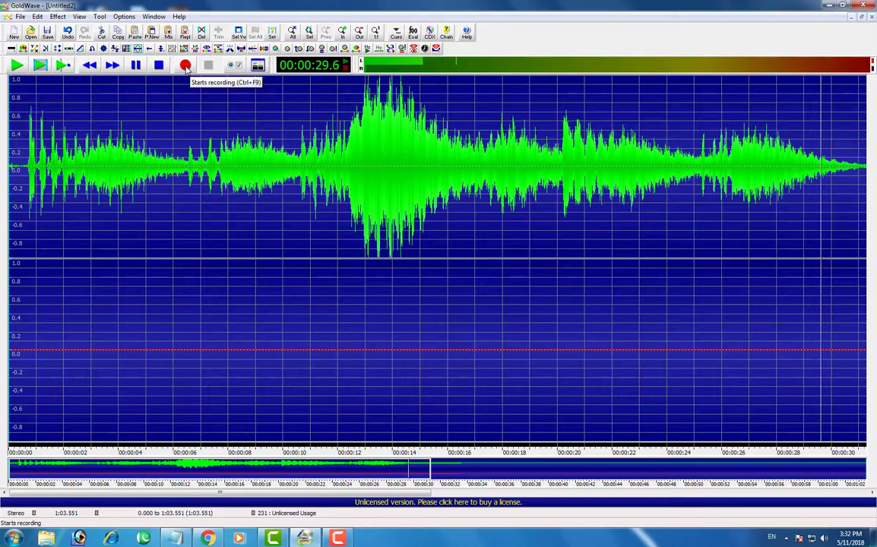
left_click(185, 66)
left_click(507, 231)
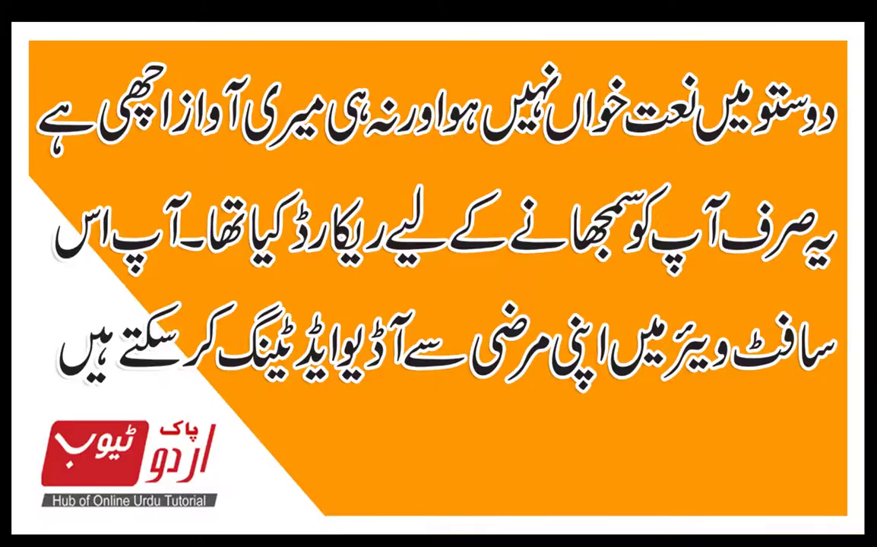